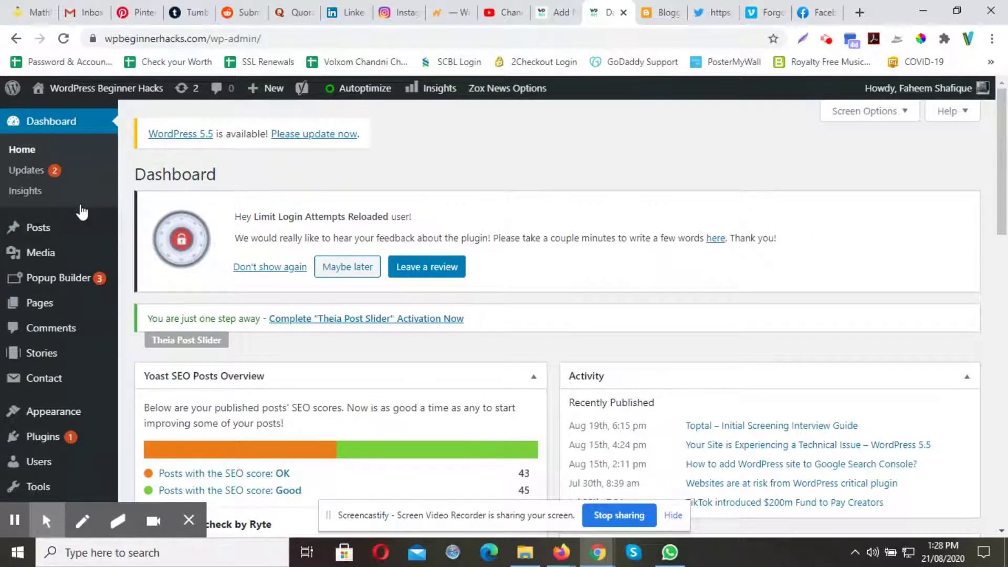
# - Open the page for adding plugins and search for "all in one"
pyautogui.scroll(-3, 41, 353)
pyautogui.moveTo(45, 292)
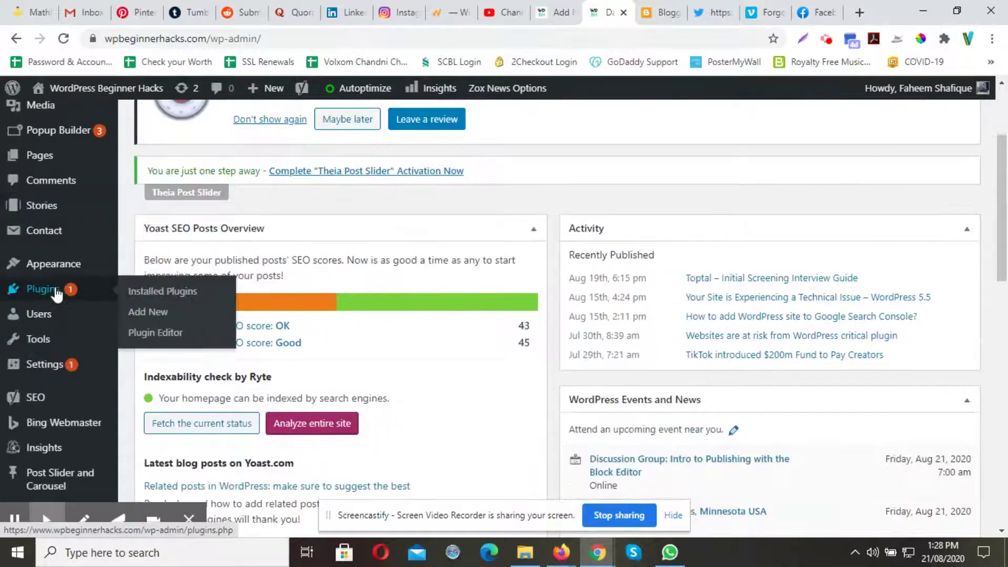
pyautogui.click(152, 314)
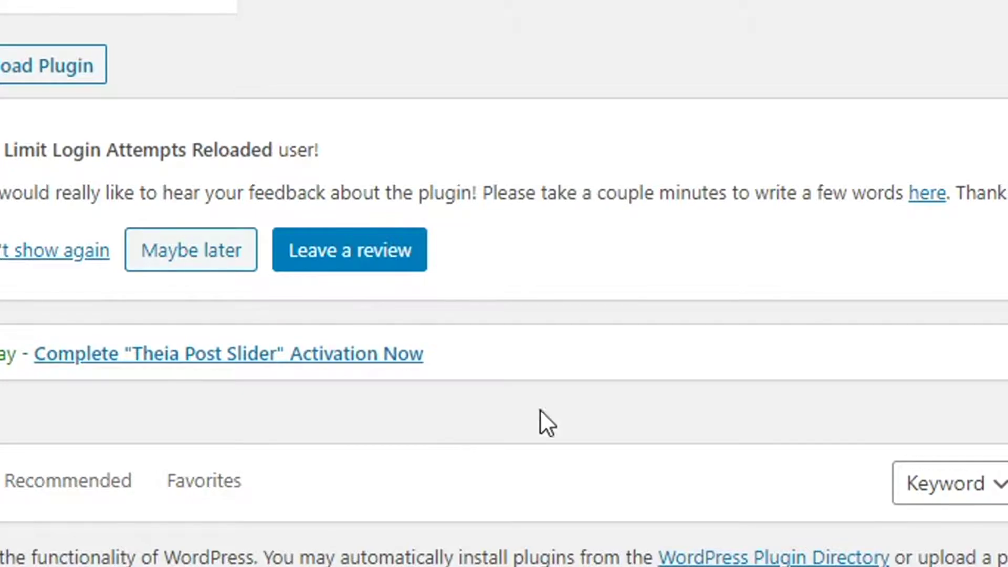
pyautogui.scroll(-5, 637, 205)
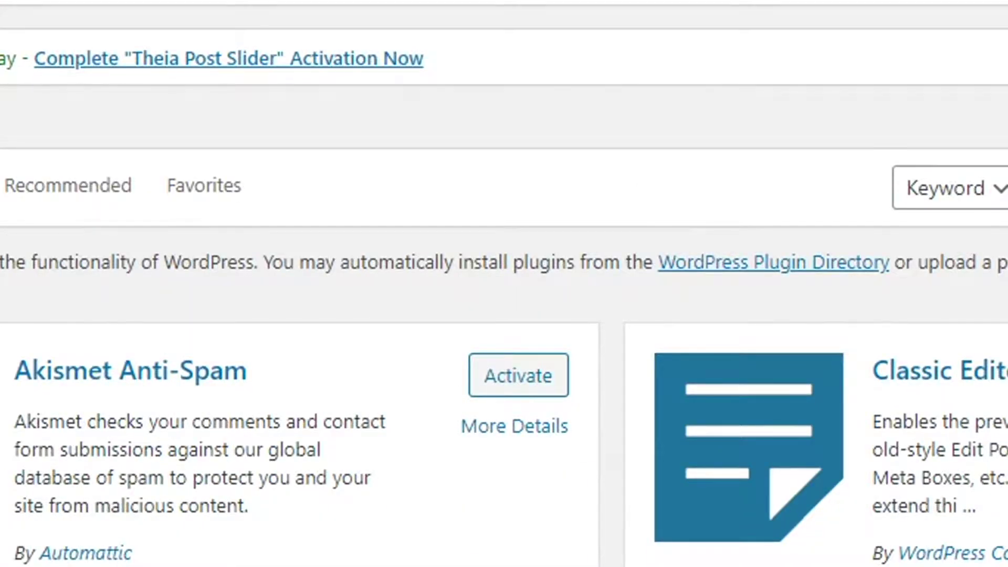
pyautogui.click(974, 209)
pyautogui.write('all')
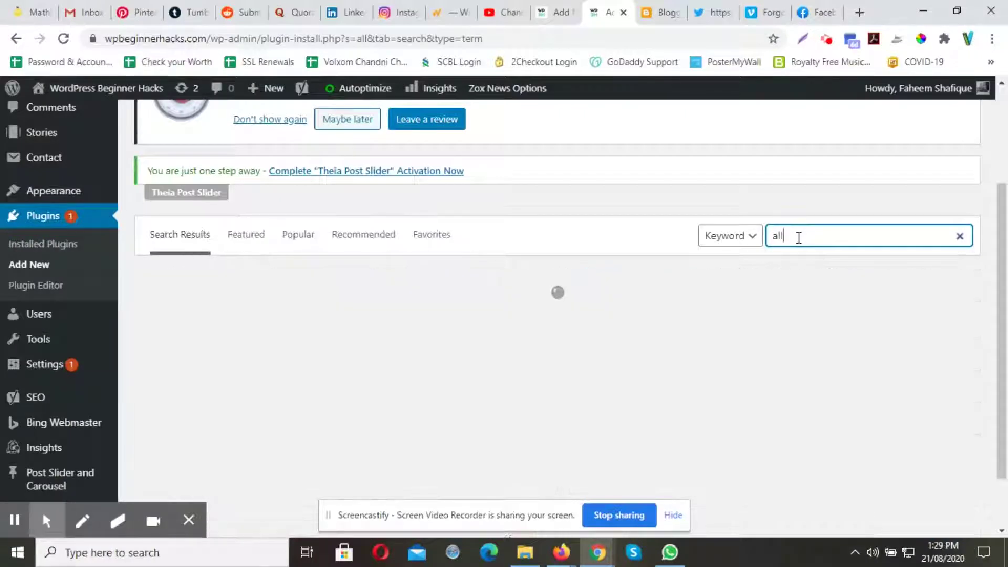
pyautogui.write(' in one')
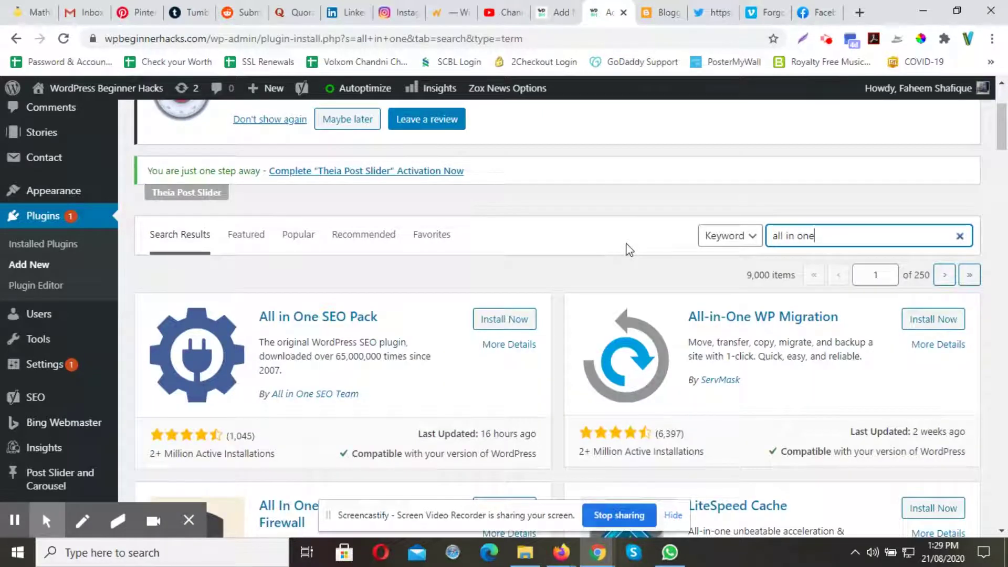
# - Install and activate the All-in-One WP Migration plugin
pyautogui.scroll(-1, 627, 248)
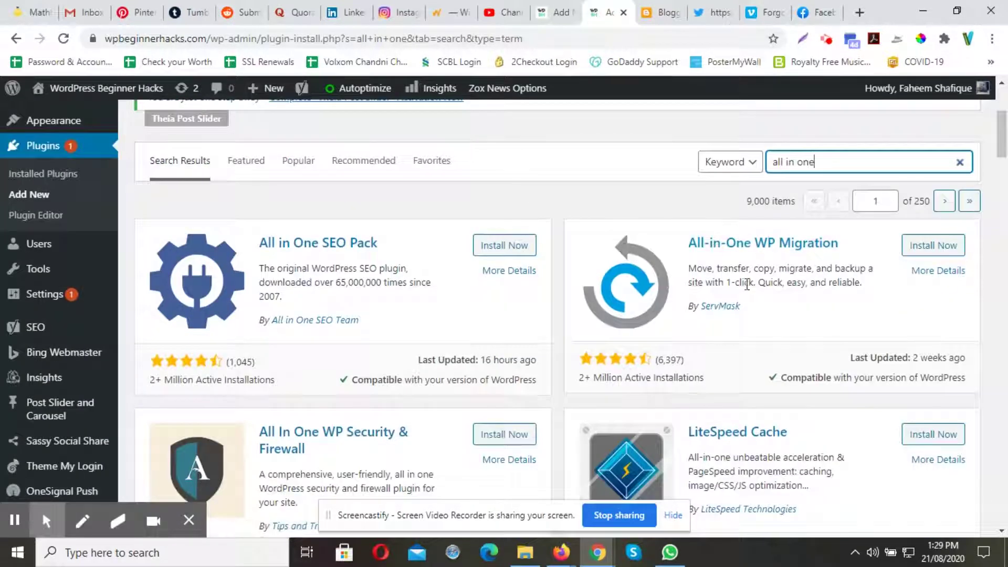
pyautogui.click(918, 250)
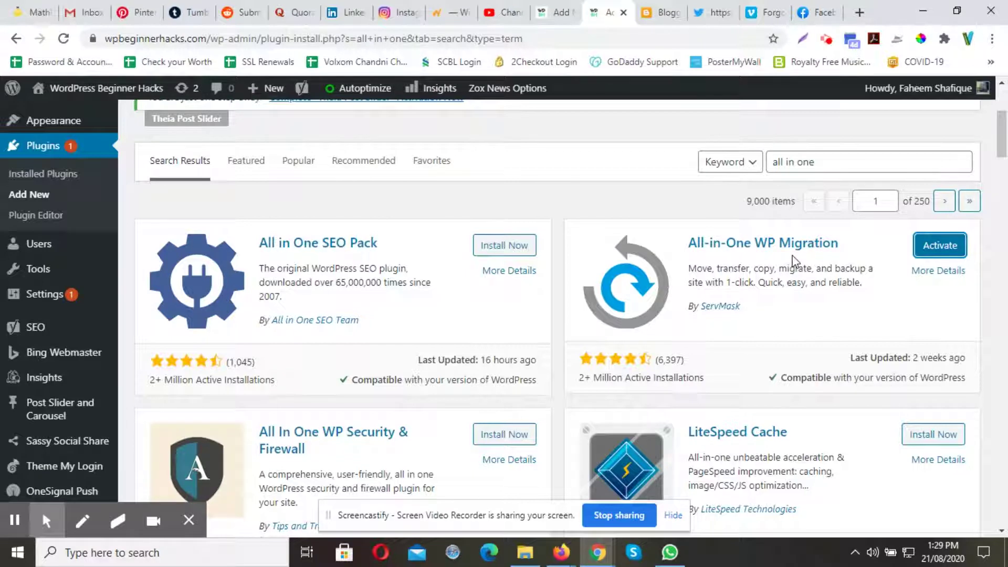
pyautogui.click(925, 251)
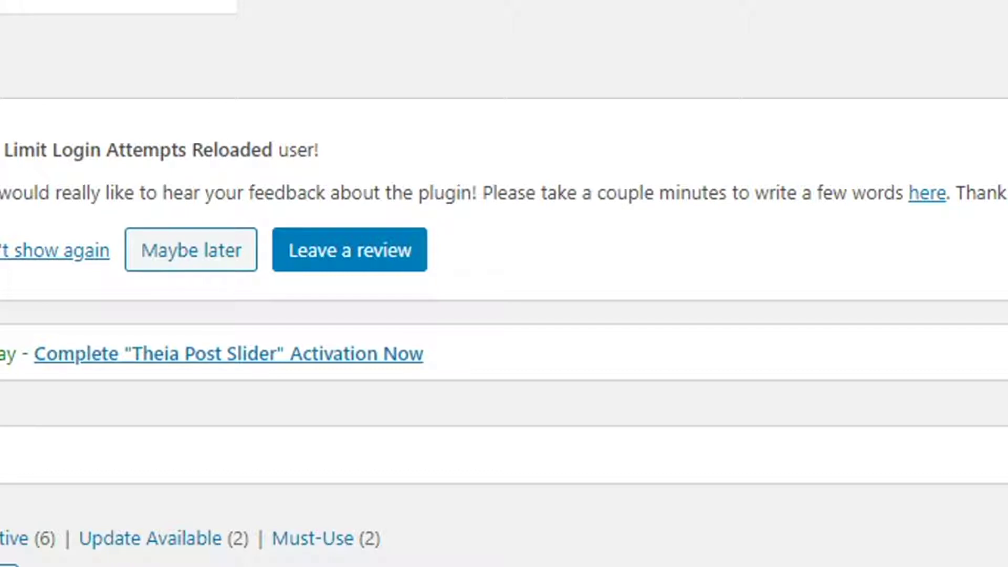
# - Export the whole site to a file with All-in-One WP Migration
pyautogui.scroll(-3, 503, 283)
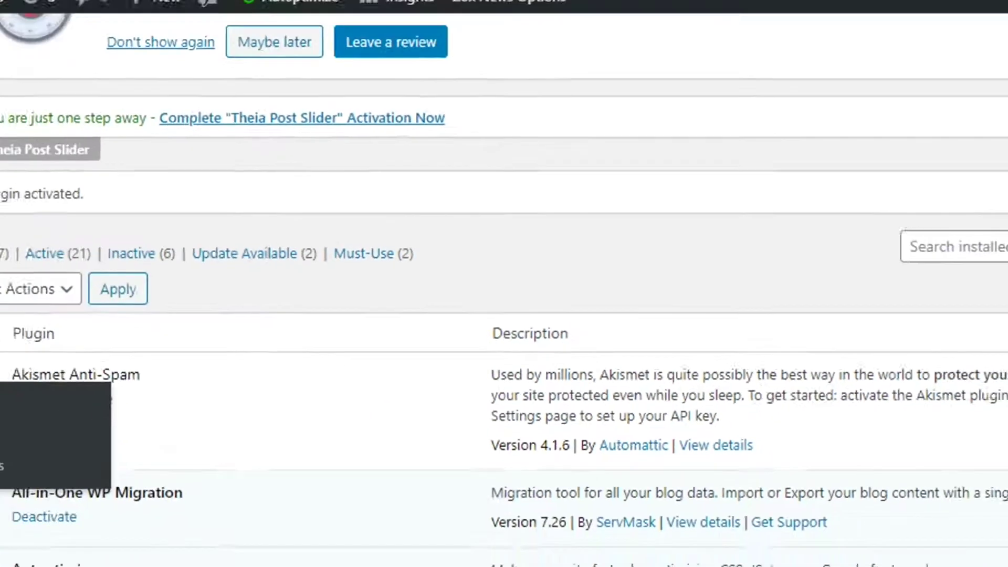
pyautogui.moveTo(67, 377)
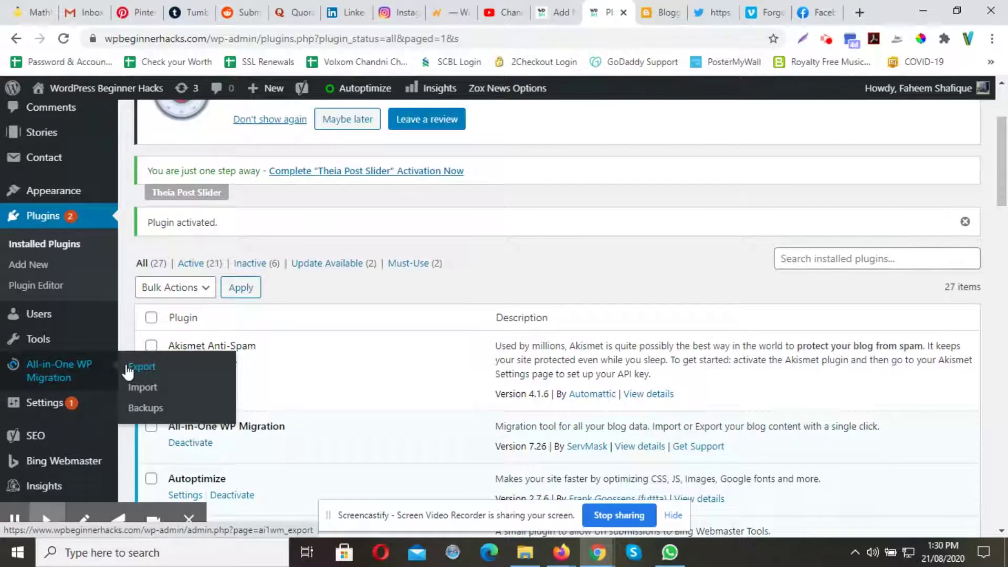
pyautogui.click(151, 369)
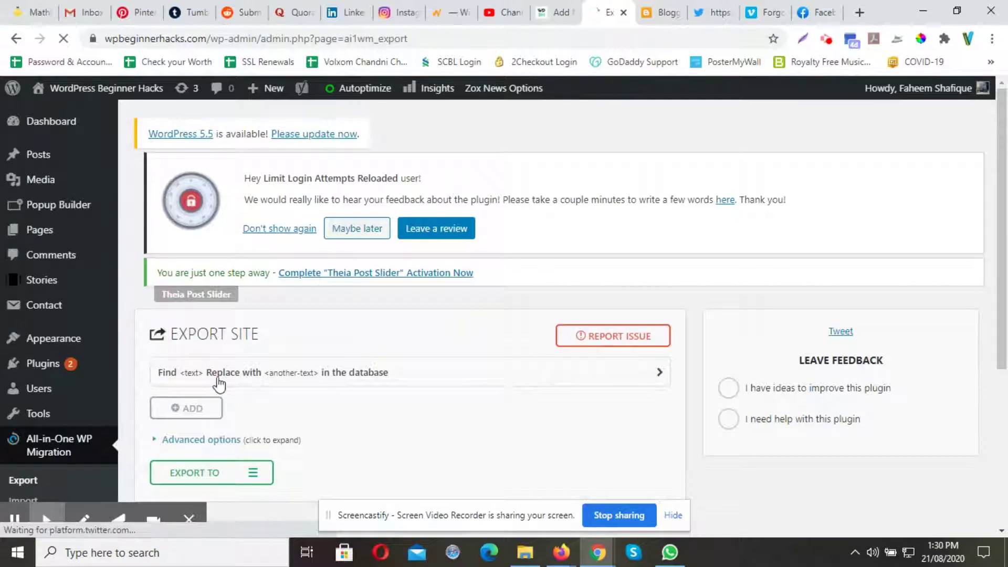
pyautogui.scroll(-3, 449, 315)
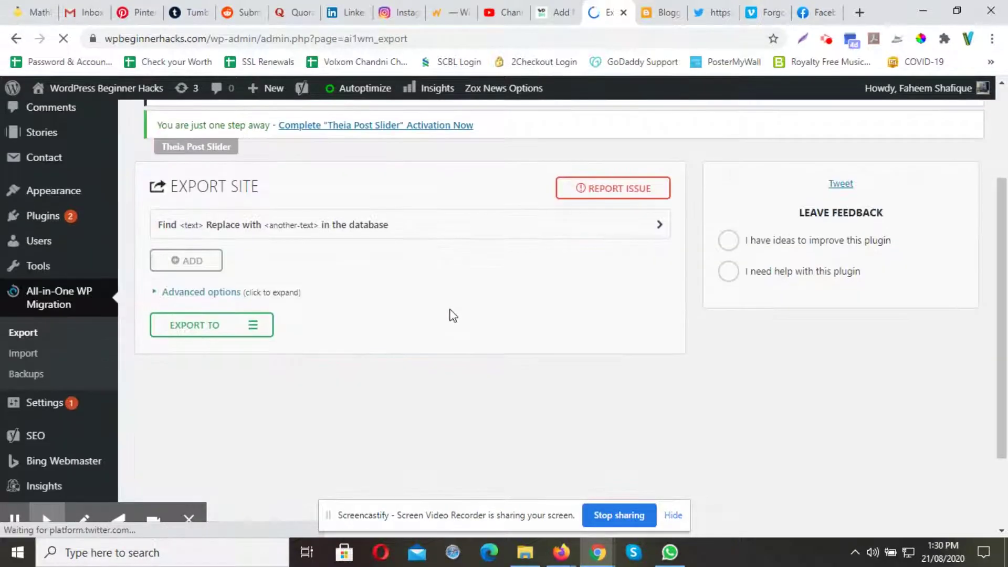
pyautogui.click(265, 329)
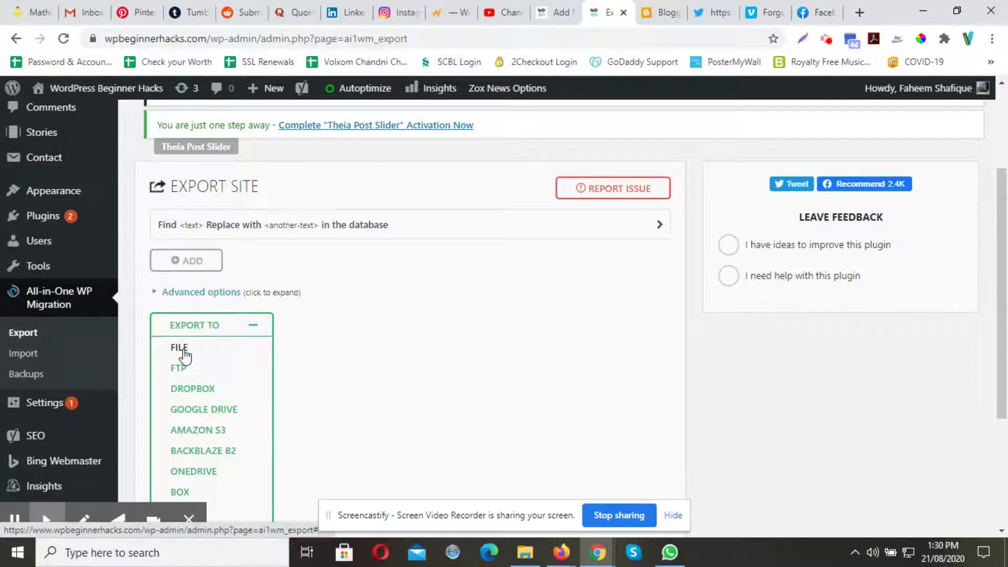
pyautogui.scroll(-4, 236, 406)
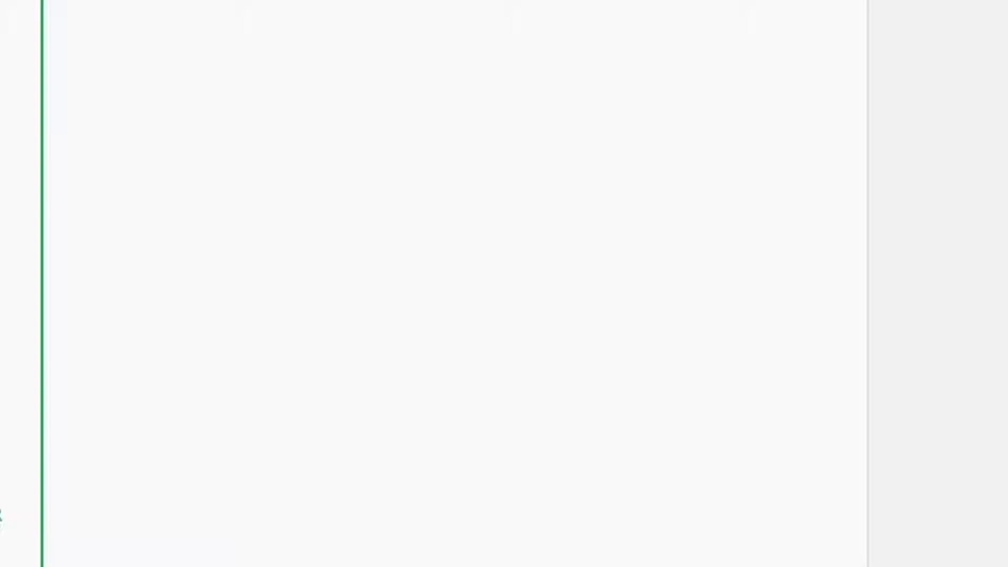
pyautogui.click(178, 151)
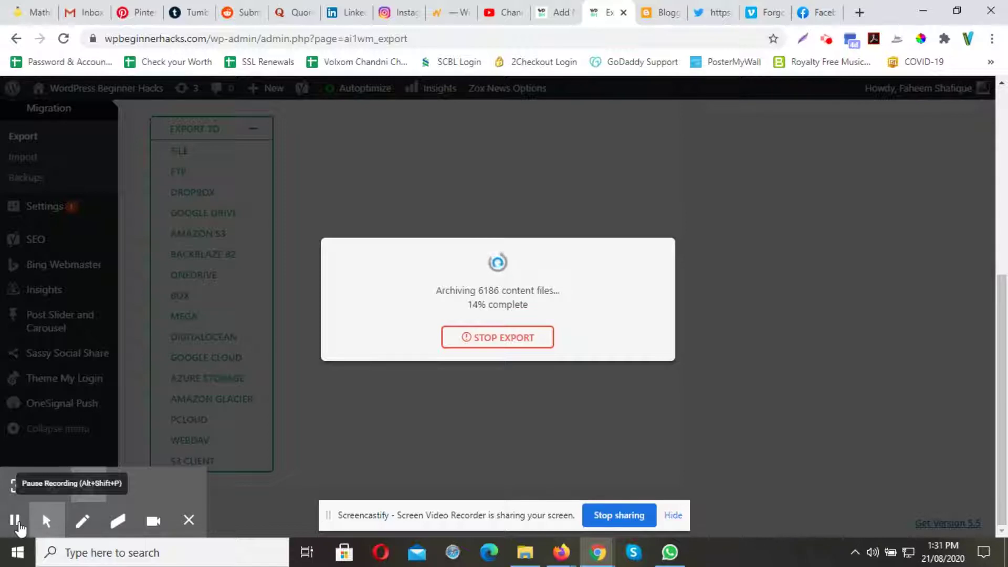
# - Download the exported site archive and close the export dialog
pyautogui.click(14, 519)
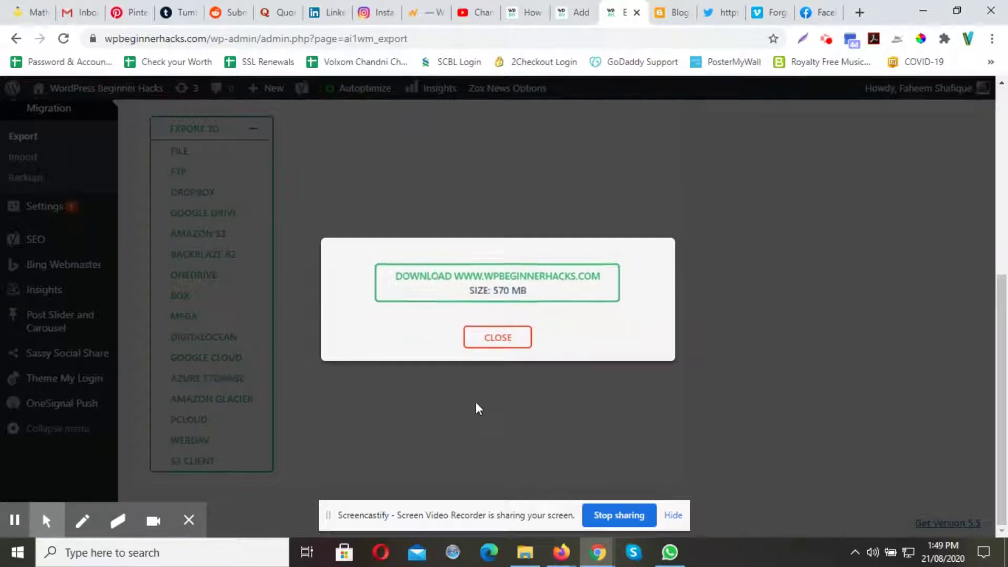
pyautogui.click(487, 278)
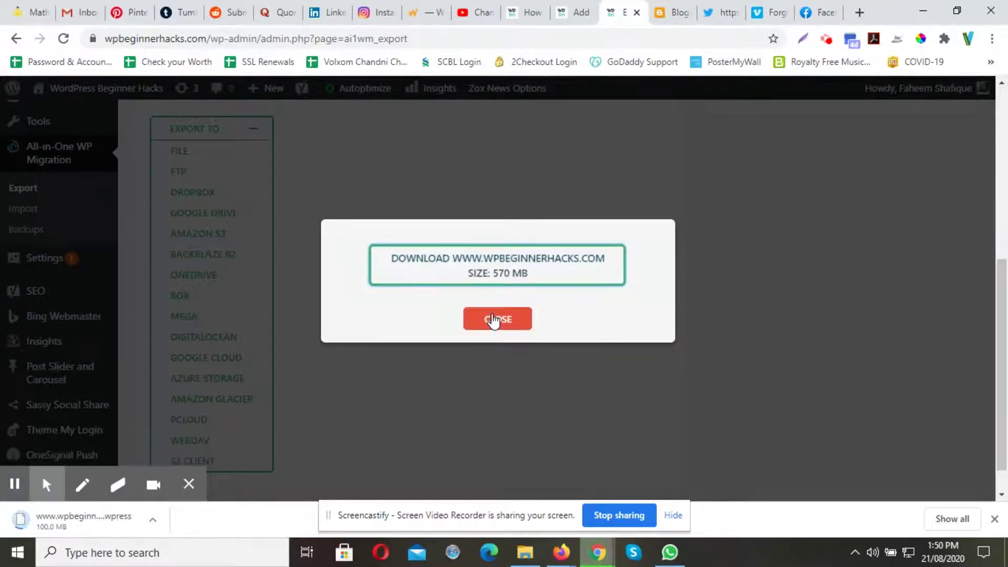
pyautogui.click(493, 320)
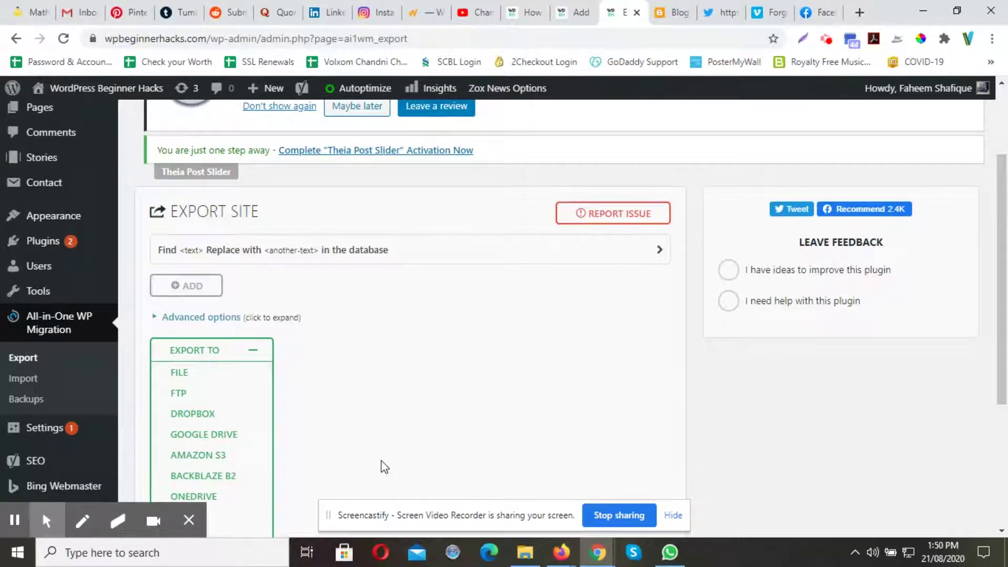
# - View the All-in-One WP Migration backups list and examine the maximum upload file size on its Import page
pyautogui.click(29, 401)
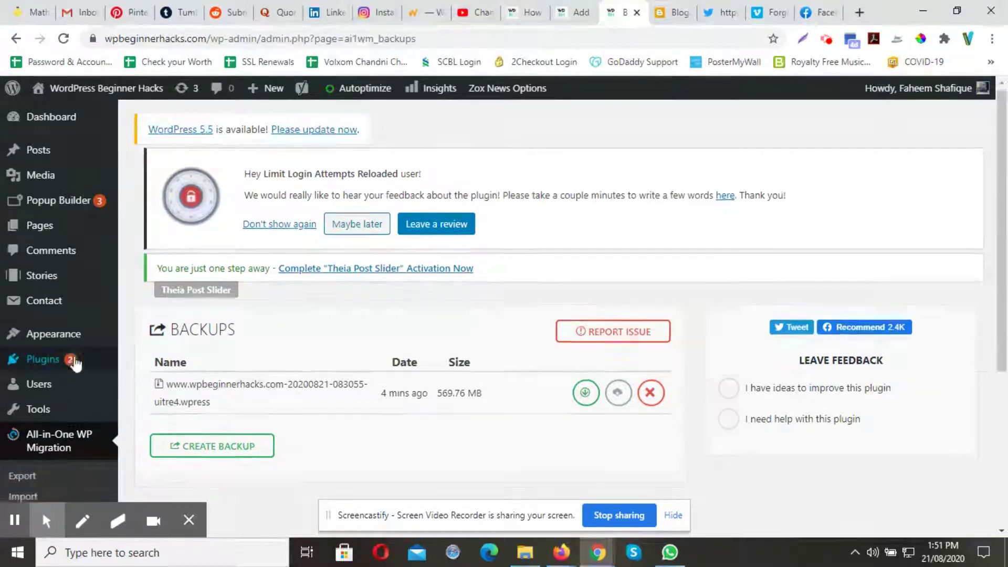
pyautogui.scroll(-3, 52, 362)
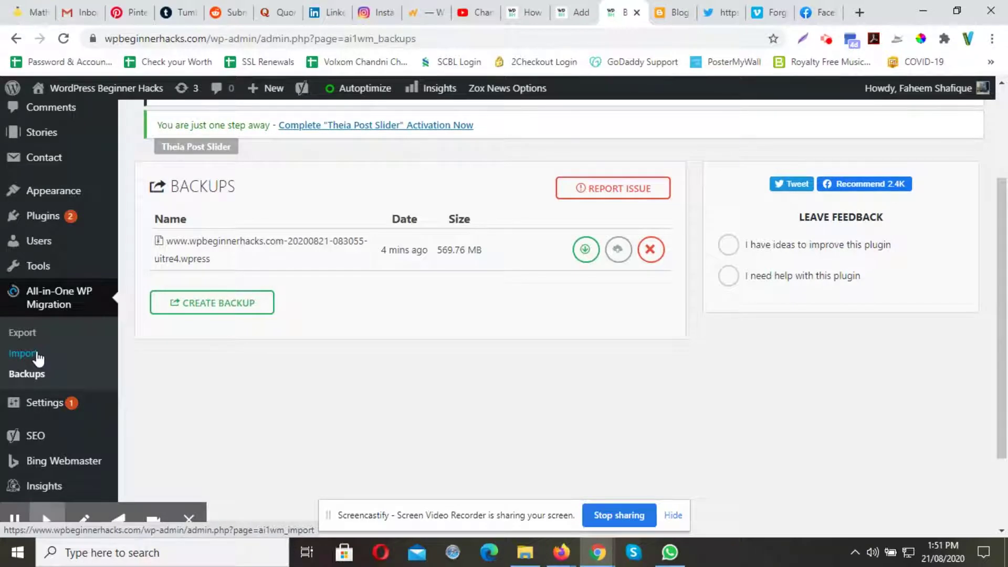
pyautogui.click(37, 356)
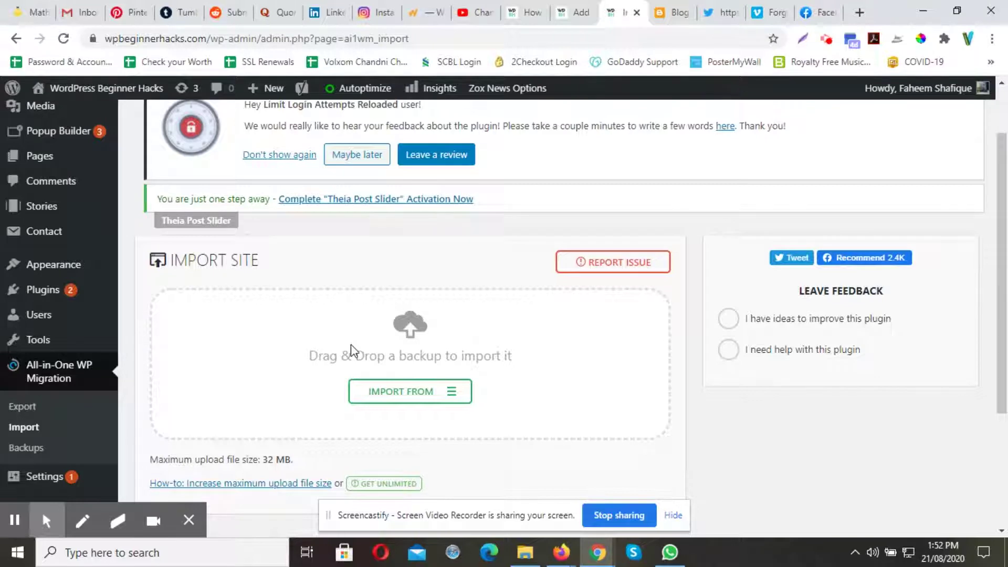
pyautogui.scroll(-1, 352, 345)
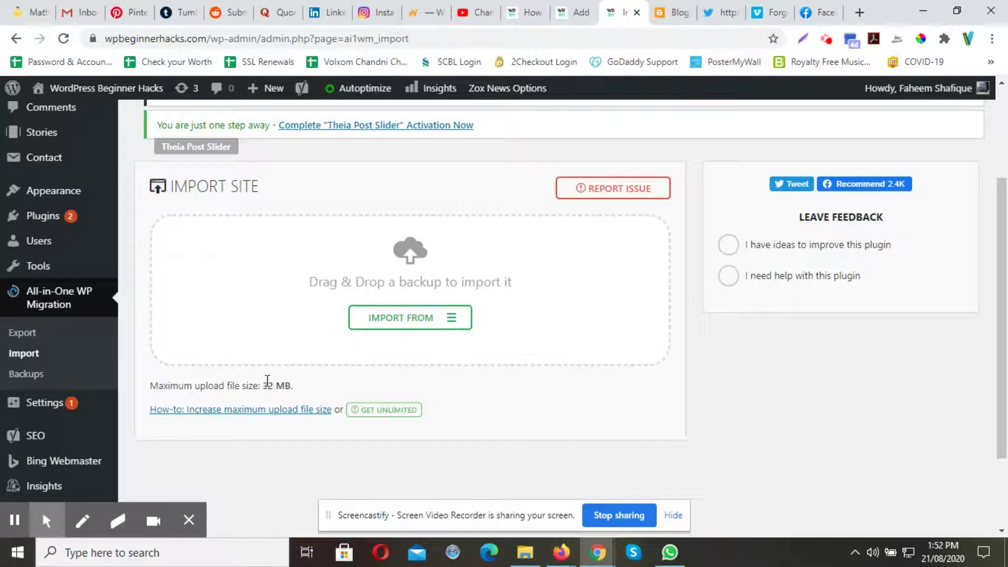
pyautogui.moveTo(264, 385); pyautogui.dragTo(293, 397)
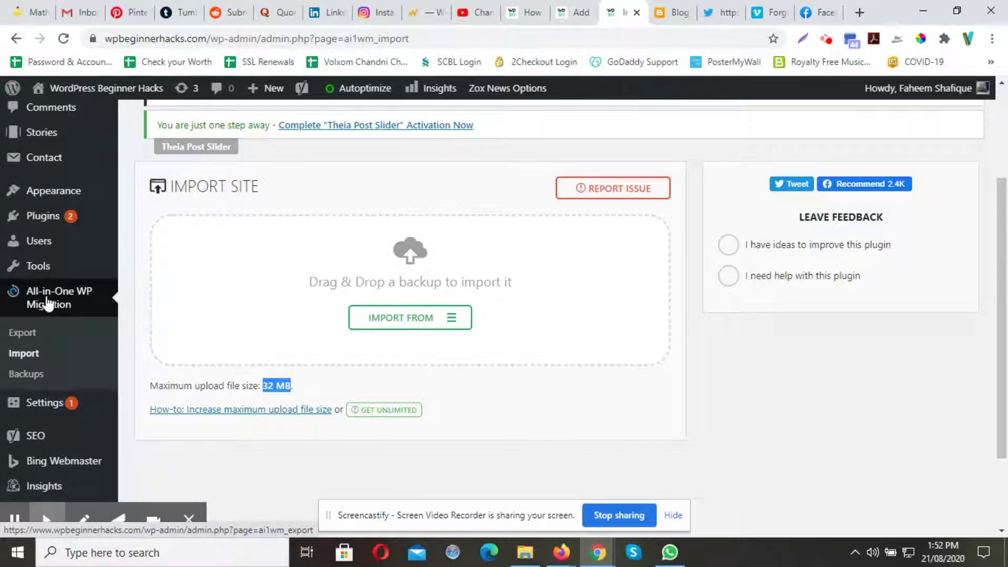
pyautogui.click(524, 17)
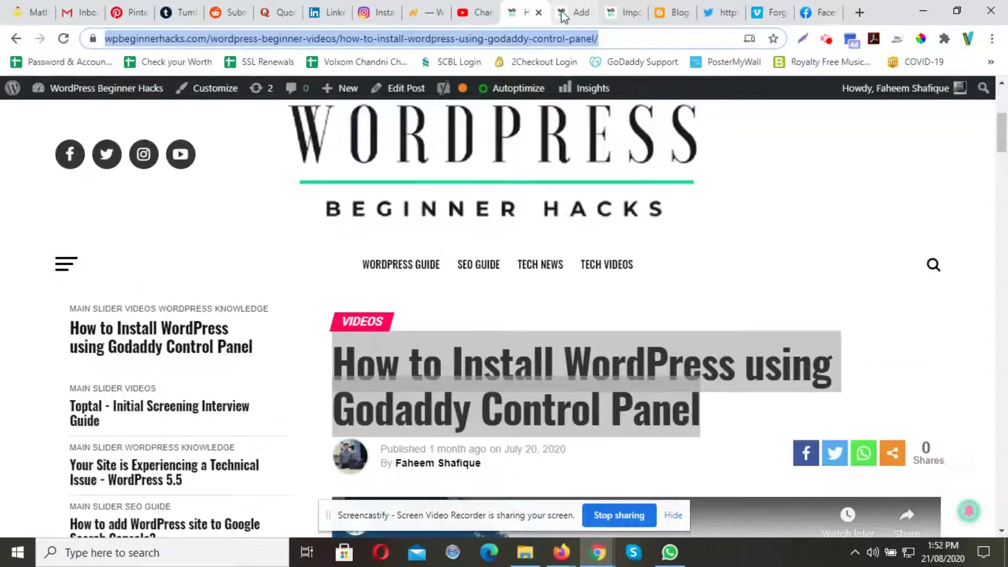
pyautogui.click(563, 16)
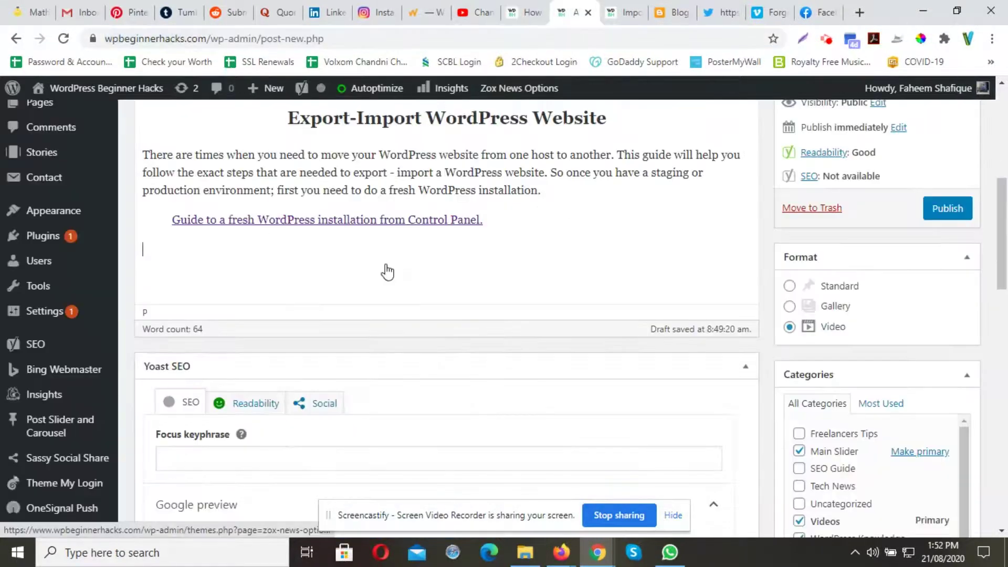
pyautogui.scroll(10, 479, 141)
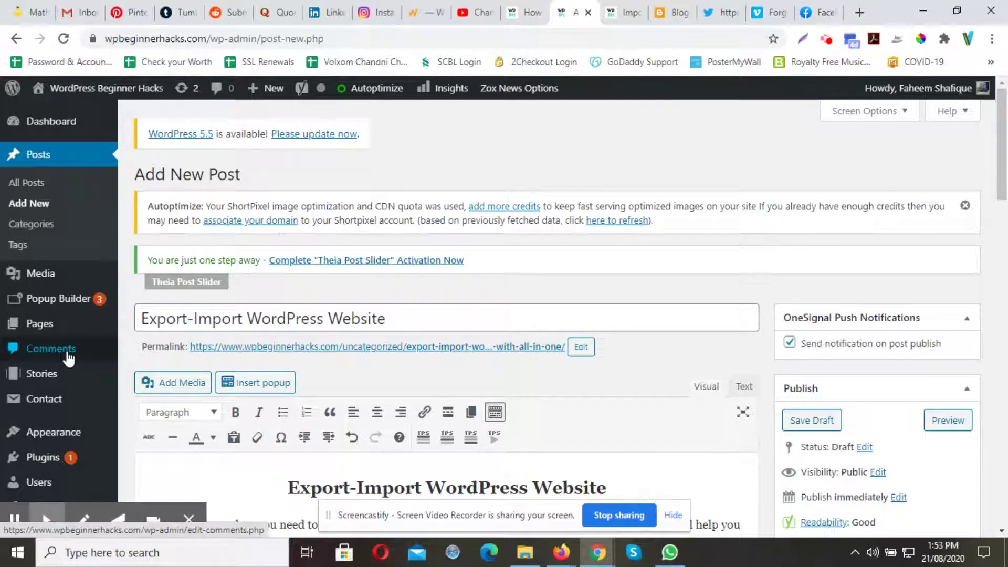
pyautogui.scroll(-3, 68, 355)
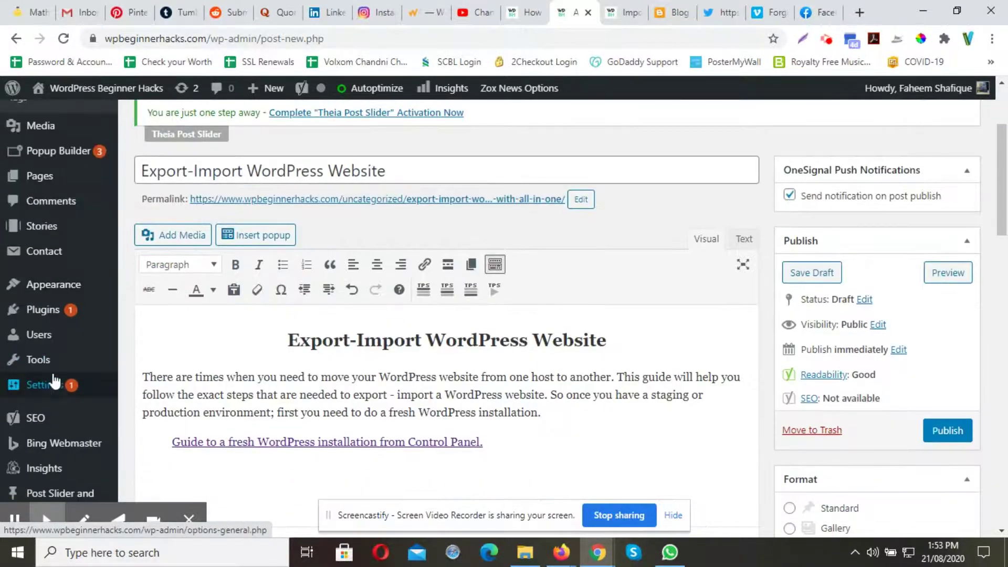
pyautogui.moveTo(44, 315)
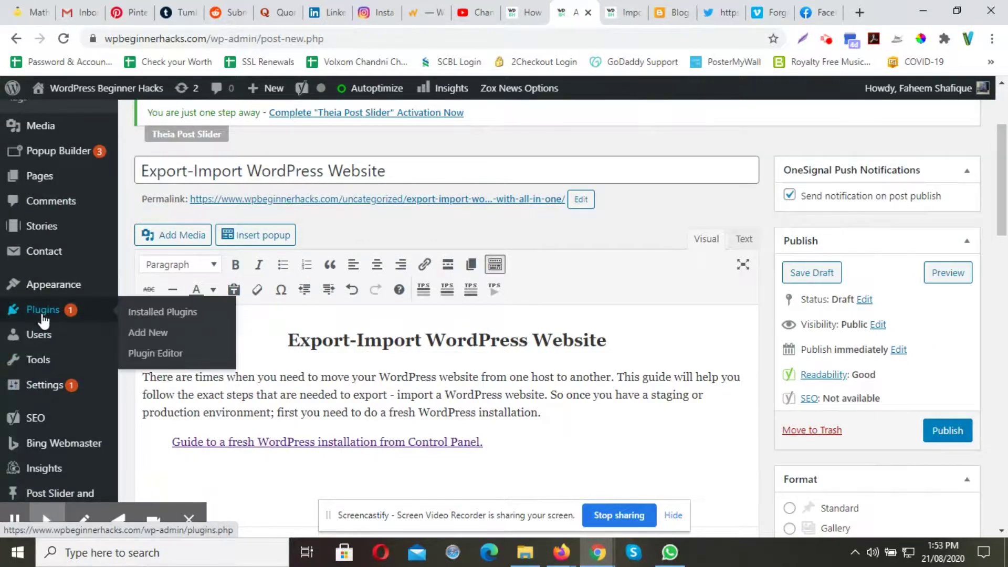
pyautogui.click(137, 334)
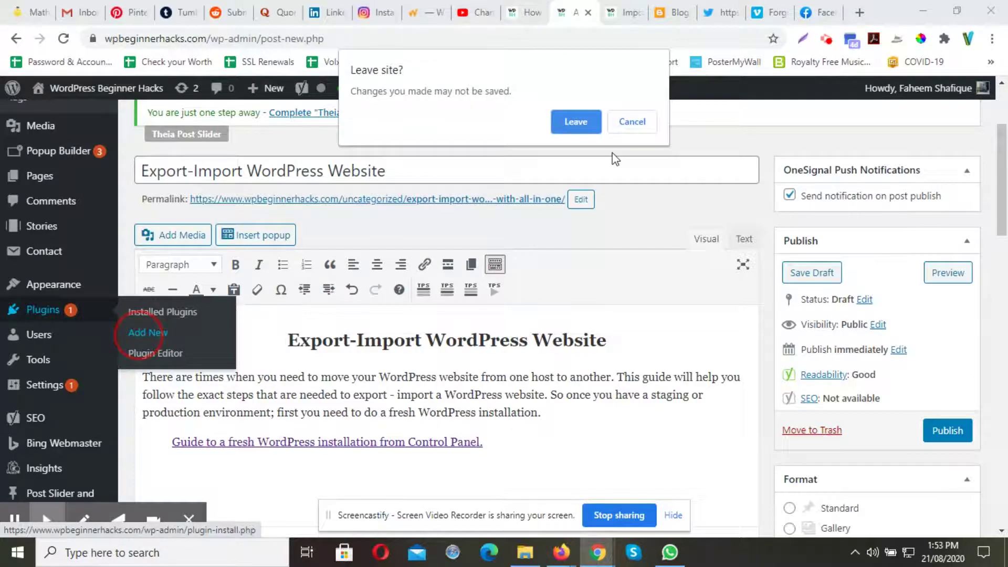
pyautogui.click(644, 122)
pyautogui.click(632, 18)
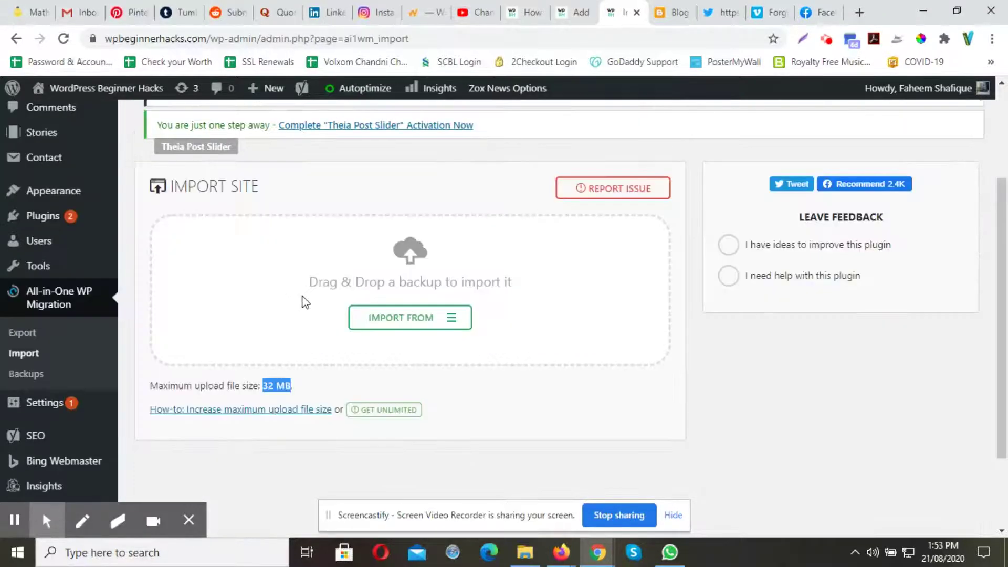
# - Open the Add Plugins page in a new browser tab and try to start a plugin upload, returning to the page
pyautogui.moveTo(42, 266)
pyautogui.scroll(3, 364, 215)
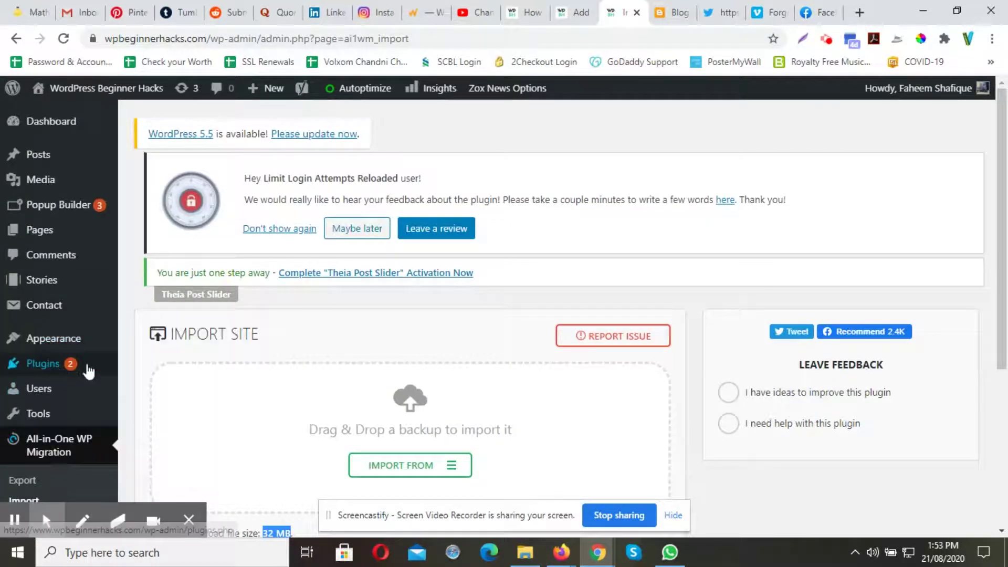
pyautogui.moveTo(55, 362)
pyautogui.rightClick(161, 390)
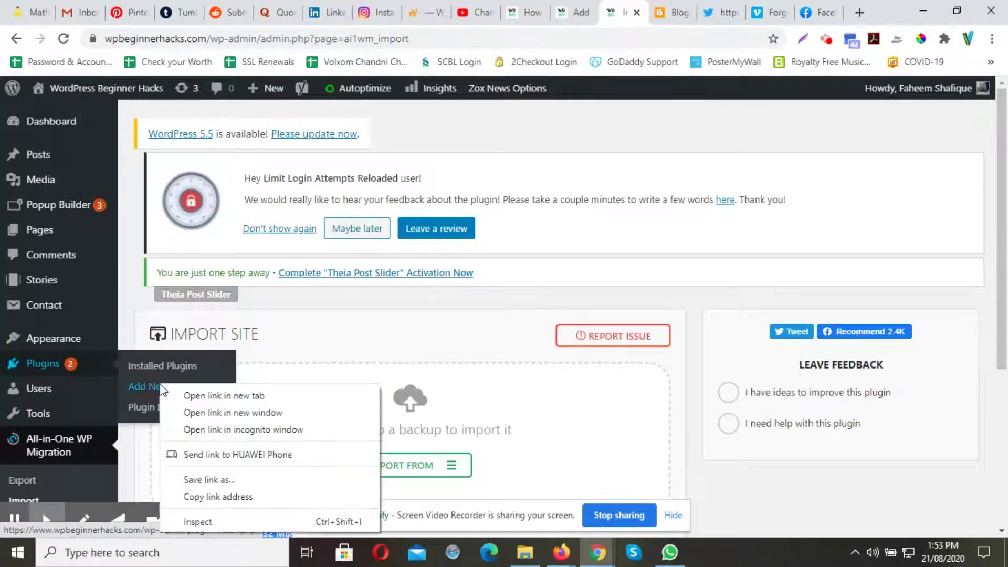
pyautogui.click(198, 396)
pyautogui.click(631, 14)
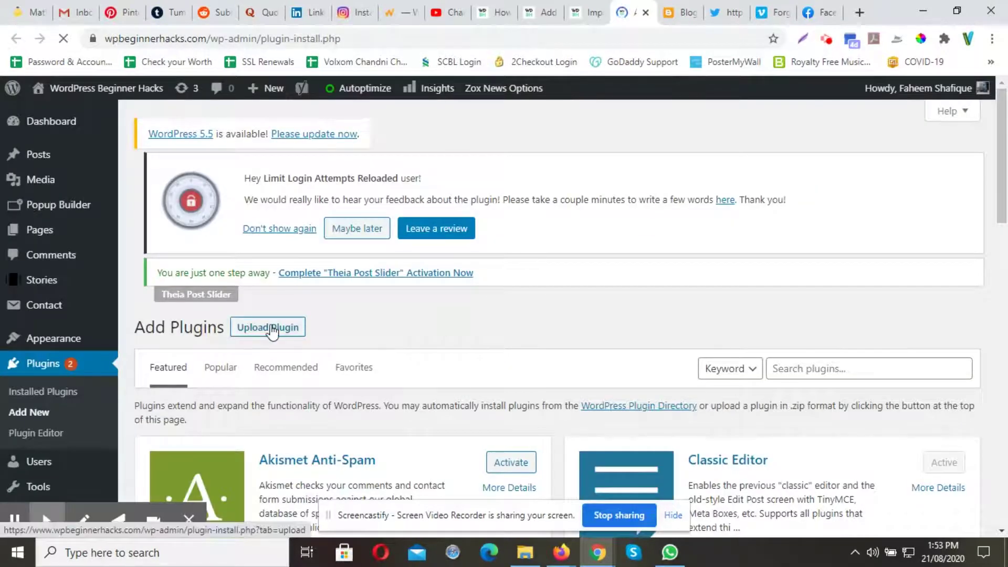
pyautogui.click(270, 326)
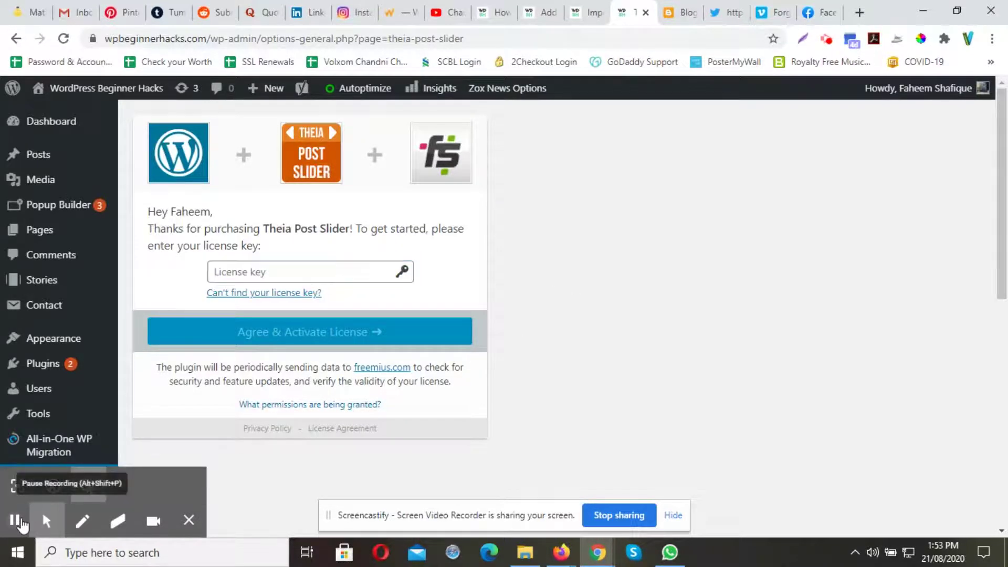
pyautogui.hotkey('alt', 'Left')
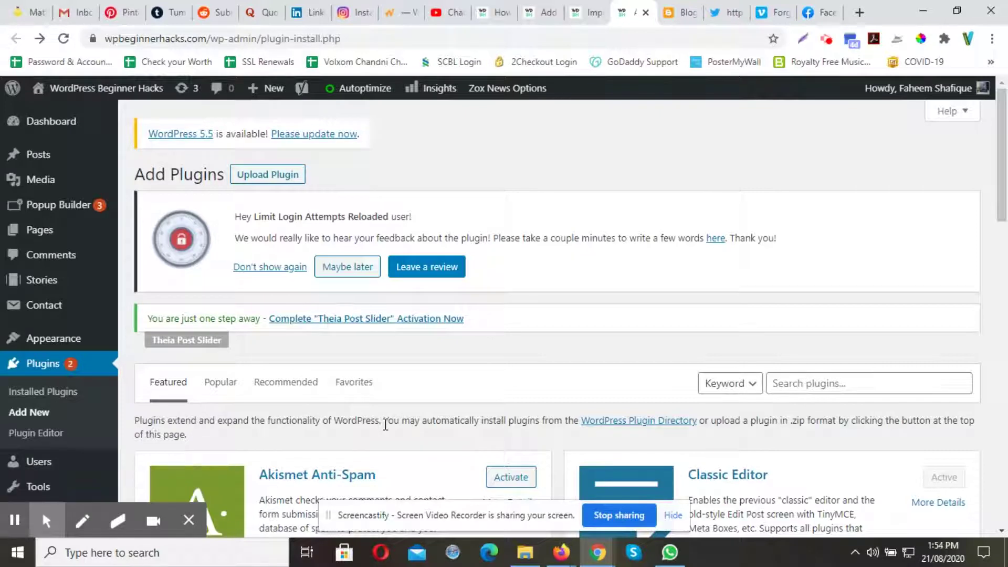
# - Select the all-in-one-wp-migration zip from Local Disk (F:) as the plugin to upload, and close the Add Plugins tab without installing it
pyautogui.click(266, 177)
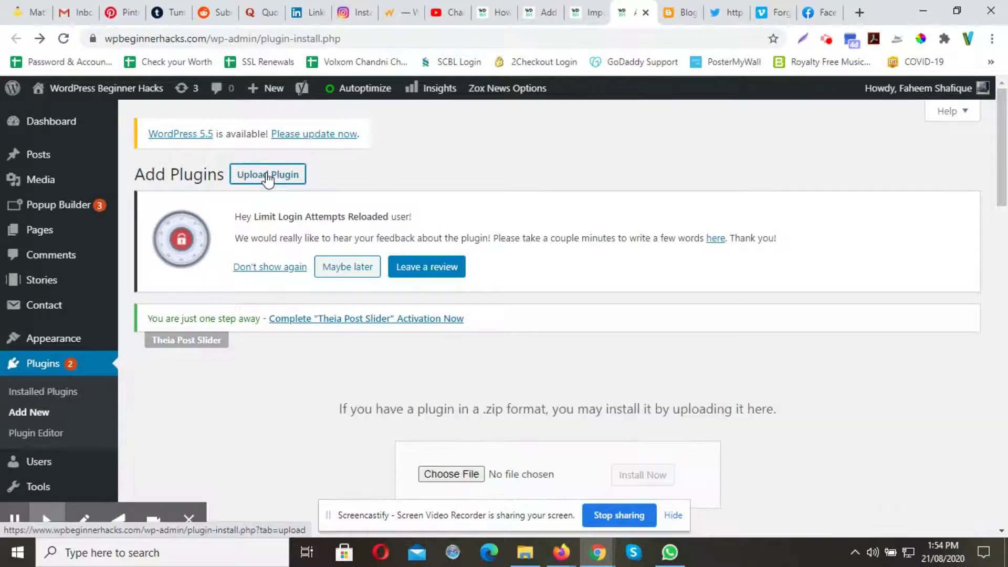
pyautogui.scroll(-3, 524, 252)
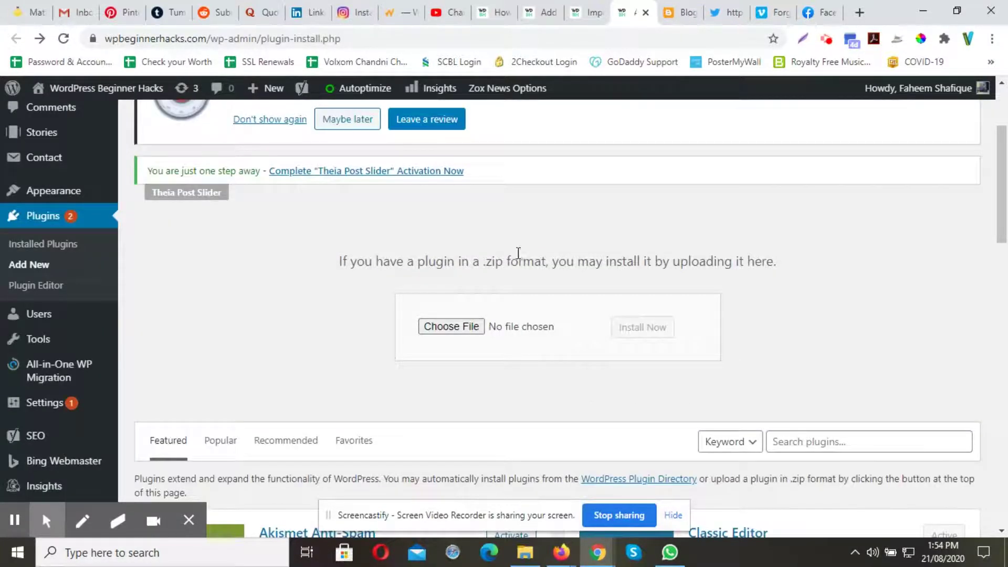
pyautogui.click(461, 323)
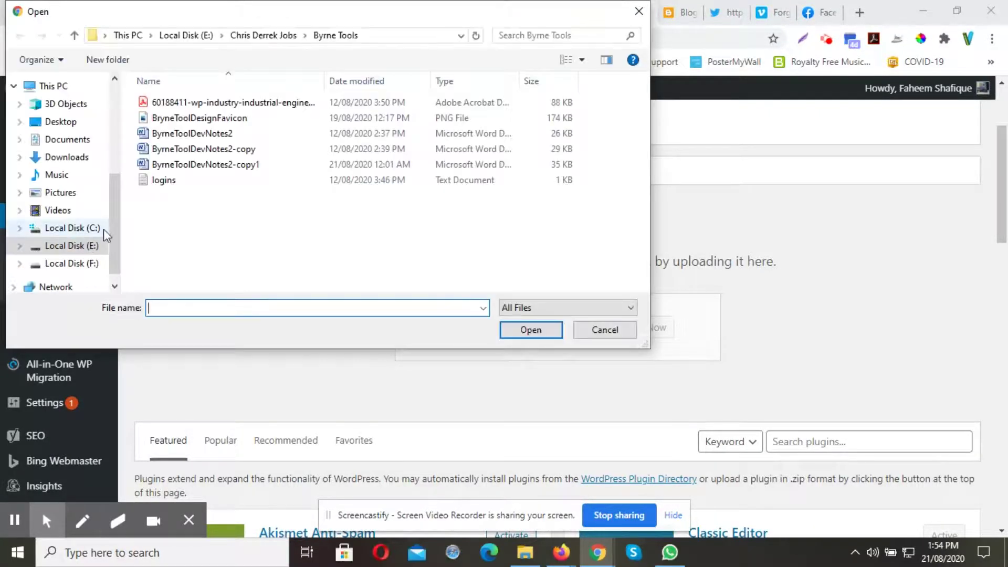
pyautogui.click(81, 264)
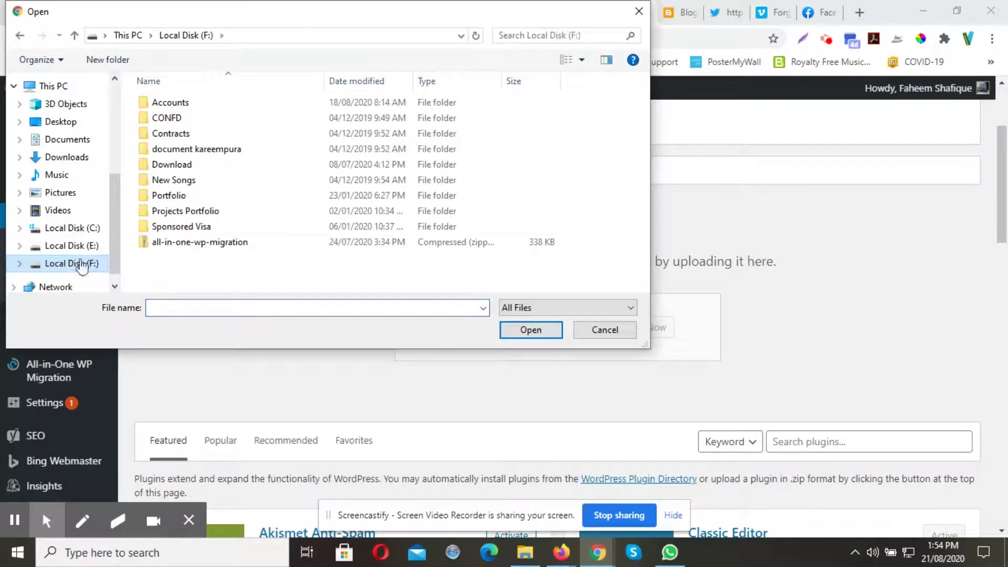
pyautogui.click(190, 244)
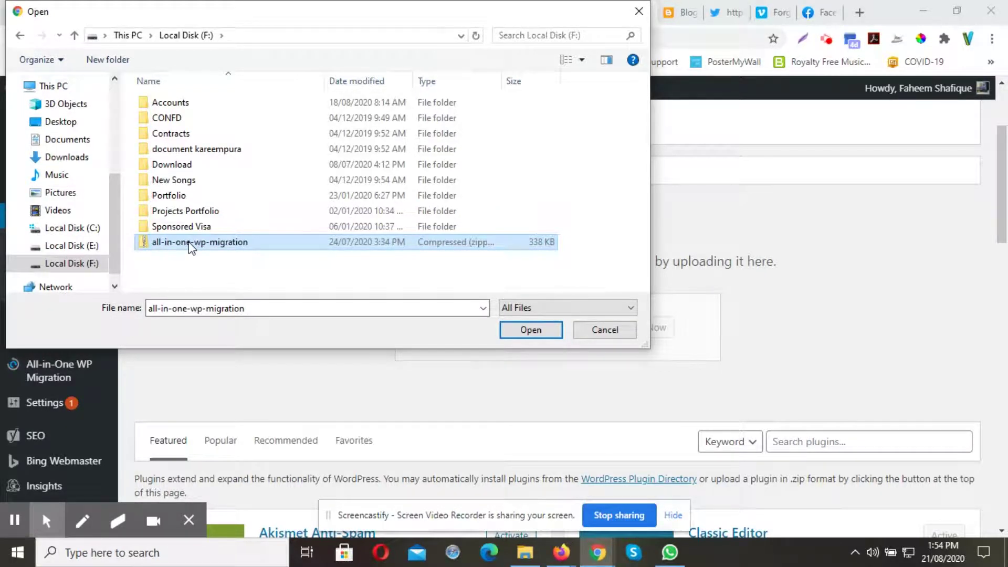
pyautogui.doubleClick(249, 243)
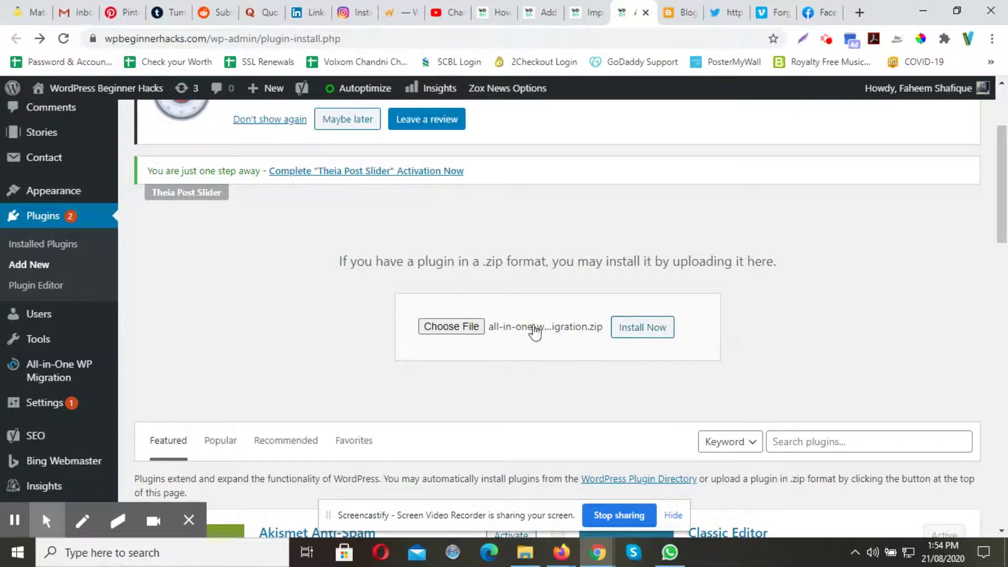
pyautogui.click(645, 13)
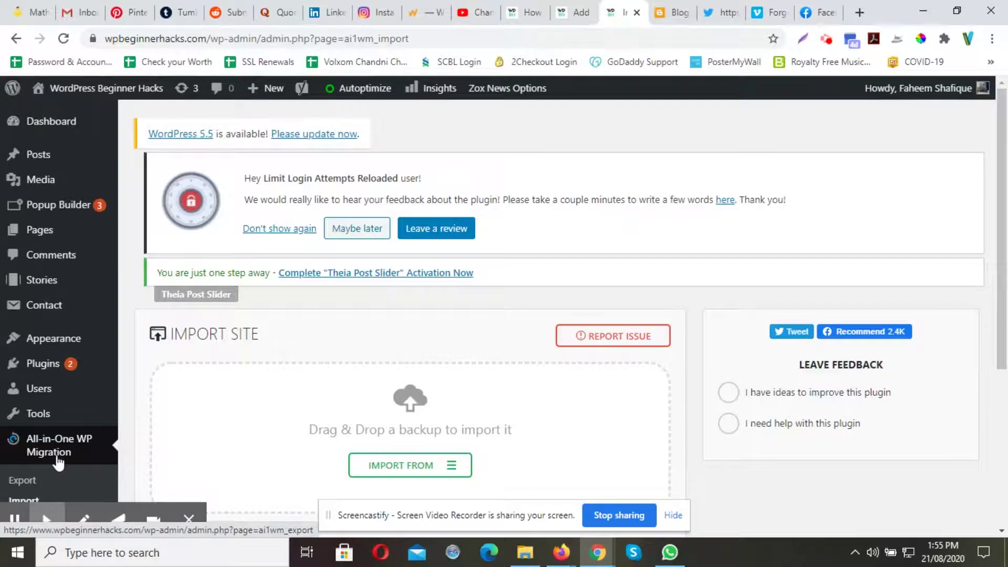
pyautogui.scroll(-1, 58, 462)
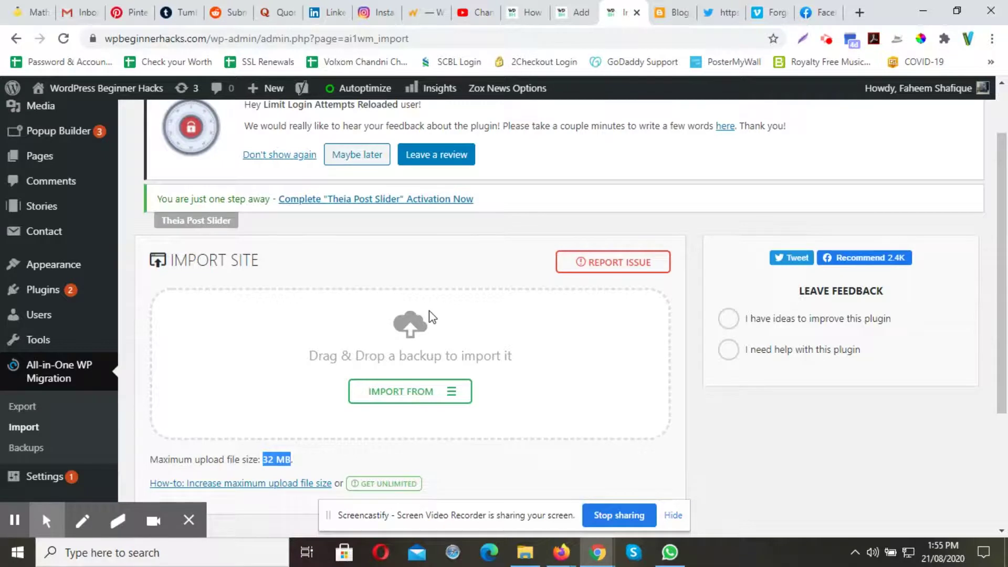
pyautogui.scroll(-3, 430, 308)
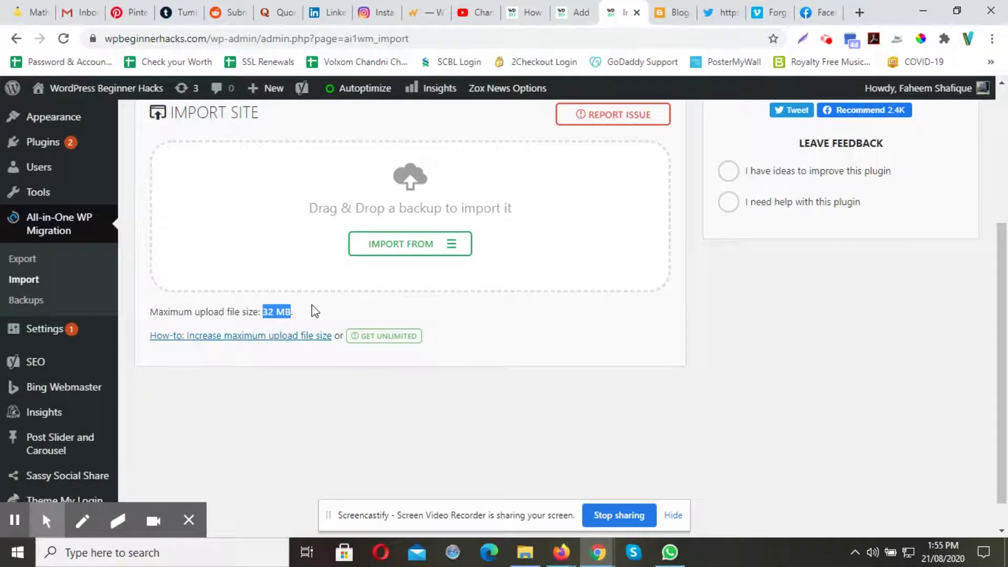
pyautogui.click(266, 311)
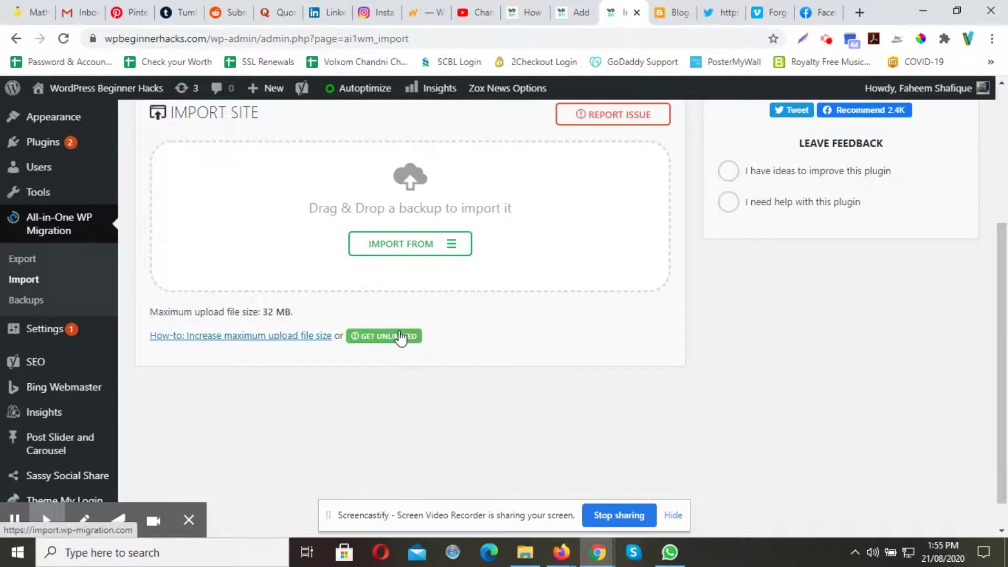
pyautogui.click(450, 243)
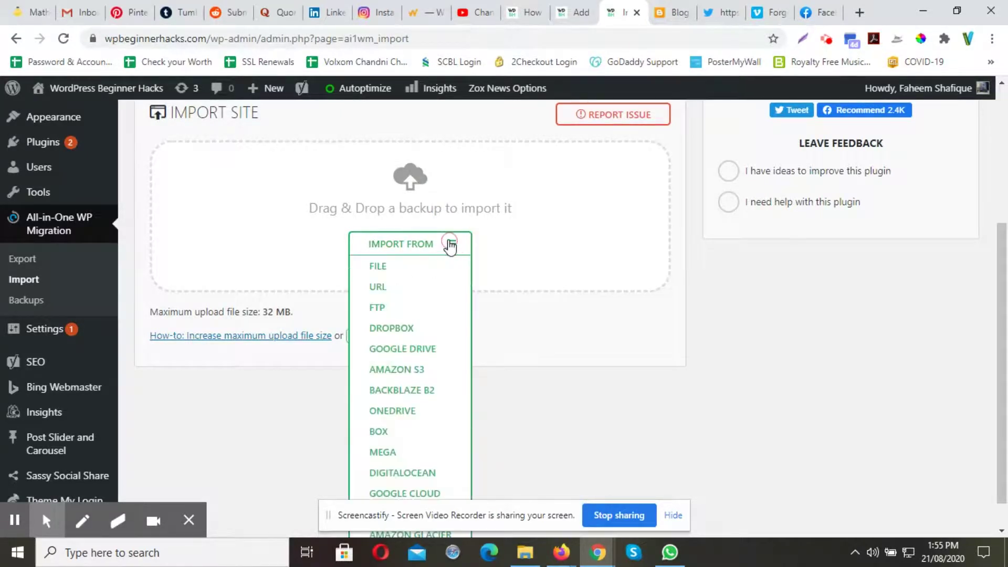
pyautogui.click(395, 267)
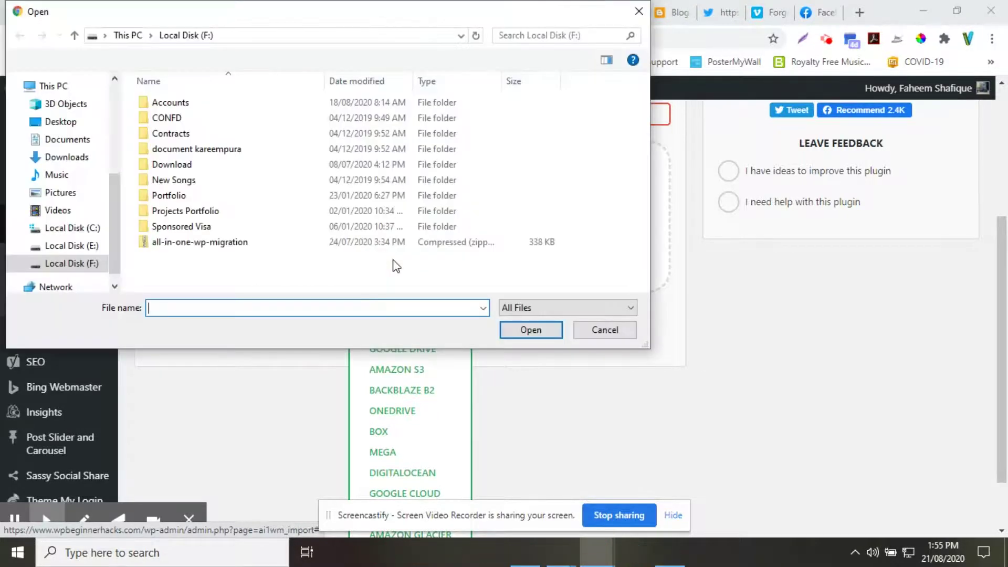
pyautogui.click(80, 157)
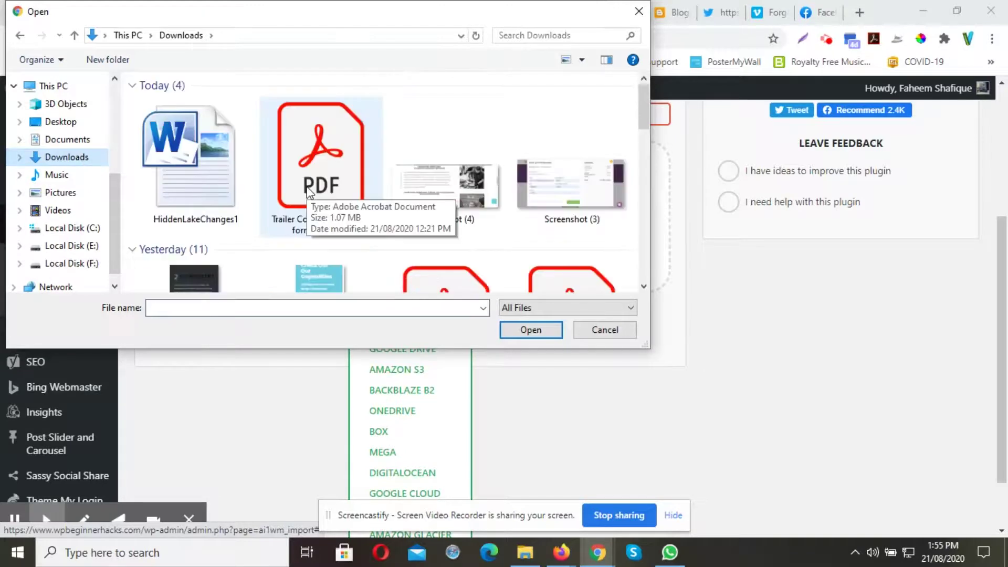
pyautogui.scroll(-8, 308, 191)
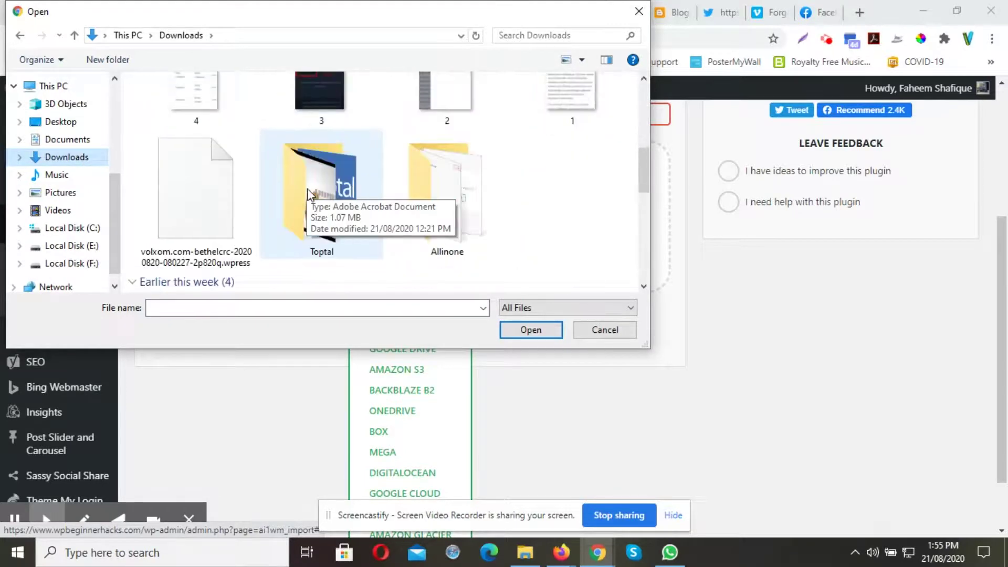
pyautogui.click(194, 220)
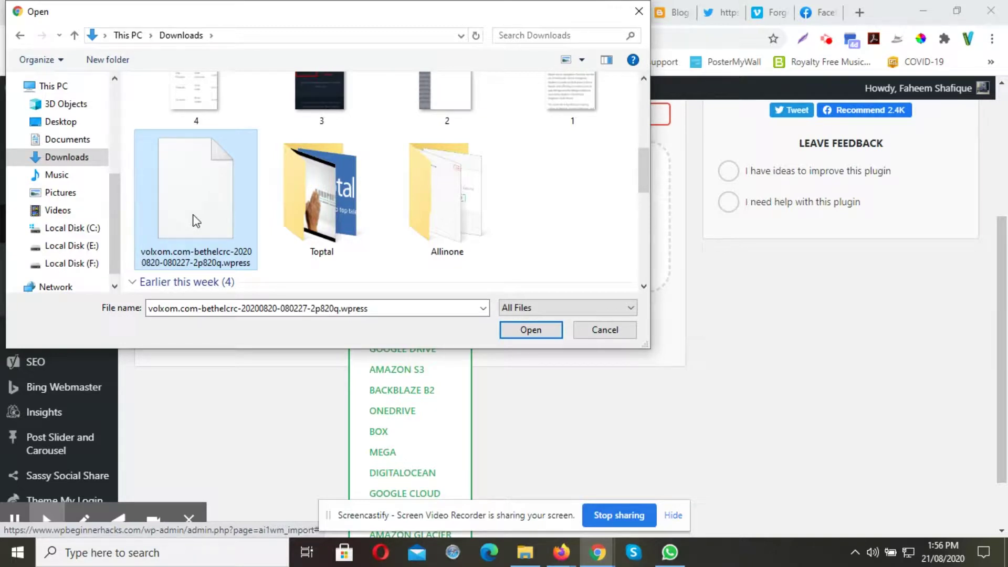
pyautogui.doubleClick(193, 215)
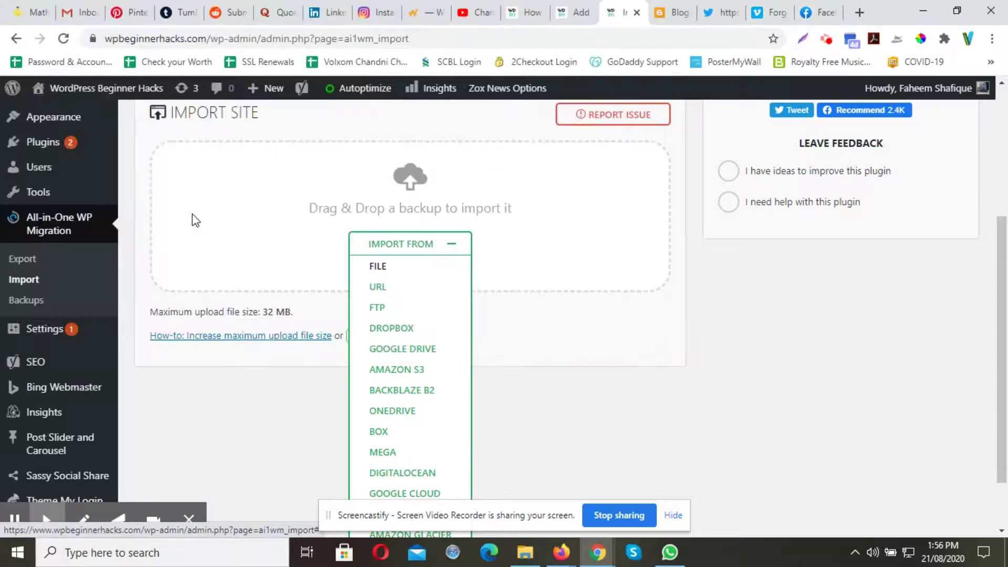